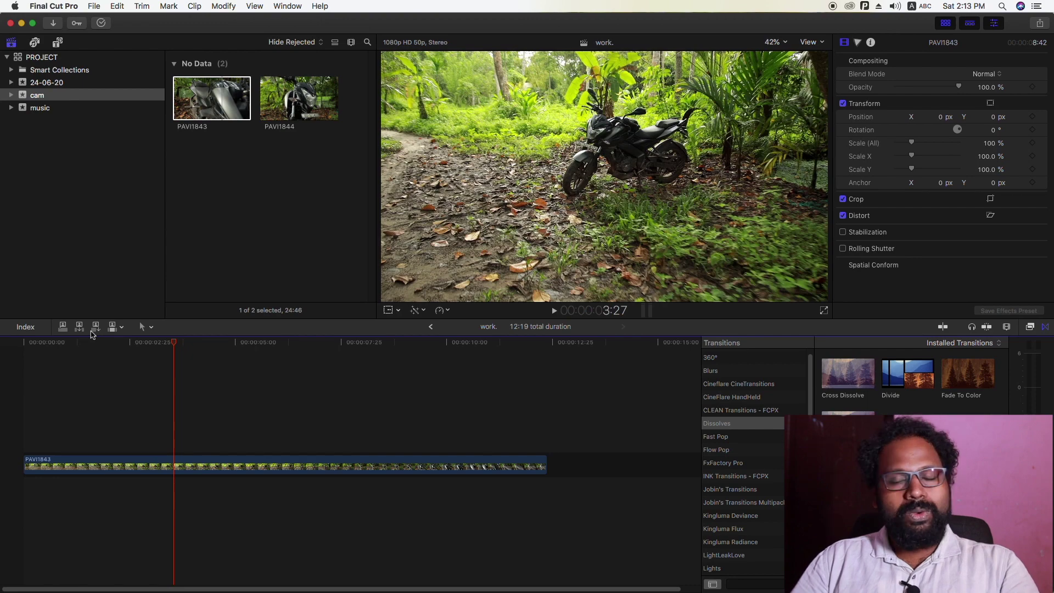
# Blade the motorcycle clip at 3:43
pyautogui.click(31, 427)
pyautogui.moveTo(32, 348); pyautogui.dragTo(187, 366)
pyautogui.click(189, 465)
pyautogui.press('super+b')
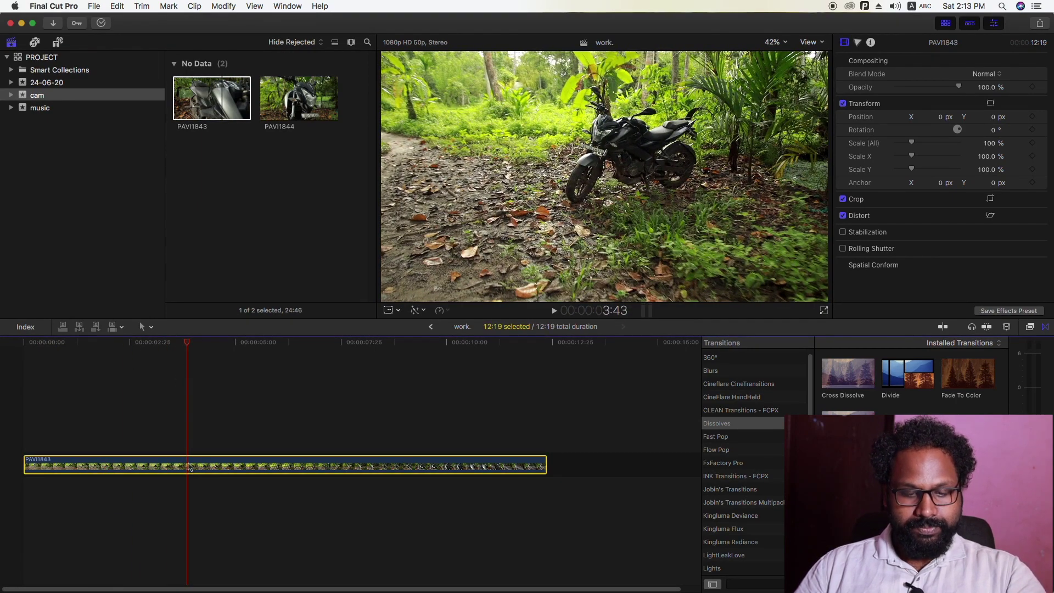
# Blade the clip a second time at 8:36, leaving three pieces
pyautogui.click(181, 466)
pyautogui.moveTo(188, 359); pyautogui.dragTo(389, 375)
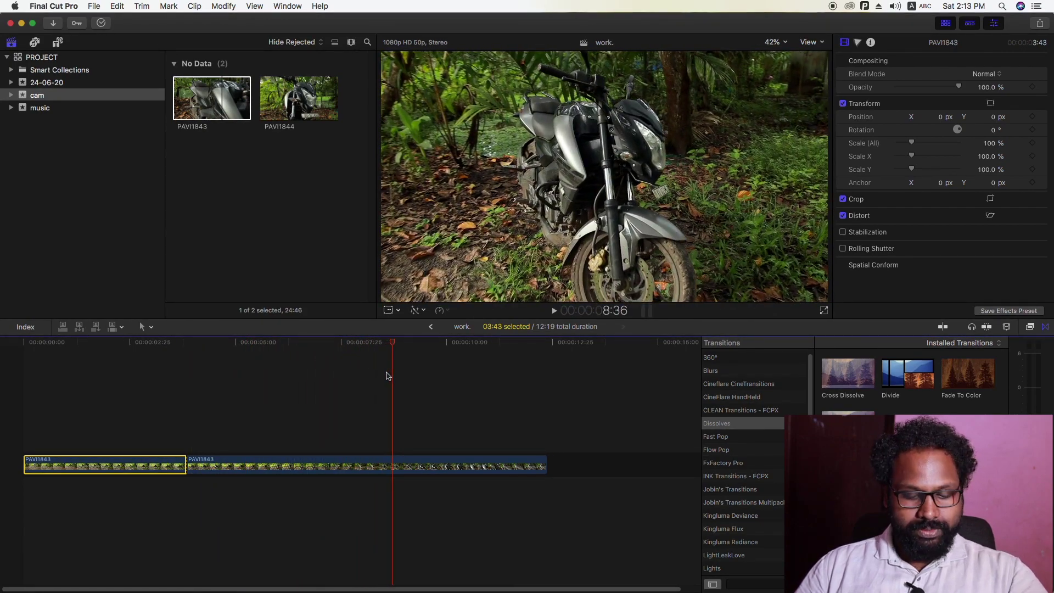
pyautogui.press('super+b')
pyautogui.click(324, 394)
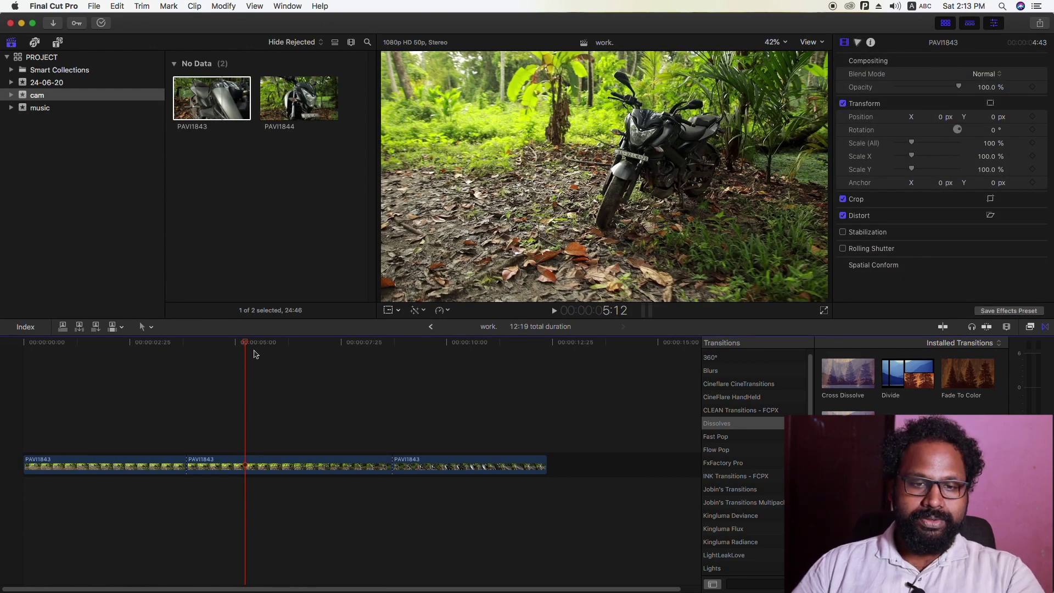
pyautogui.moveTo(246, 347); pyautogui.dragTo(196, 345)
# Select each of the three pieces in turn, then play back the middle section
pyautogui.click(244, 465)
pyautogui.click(122, 468)
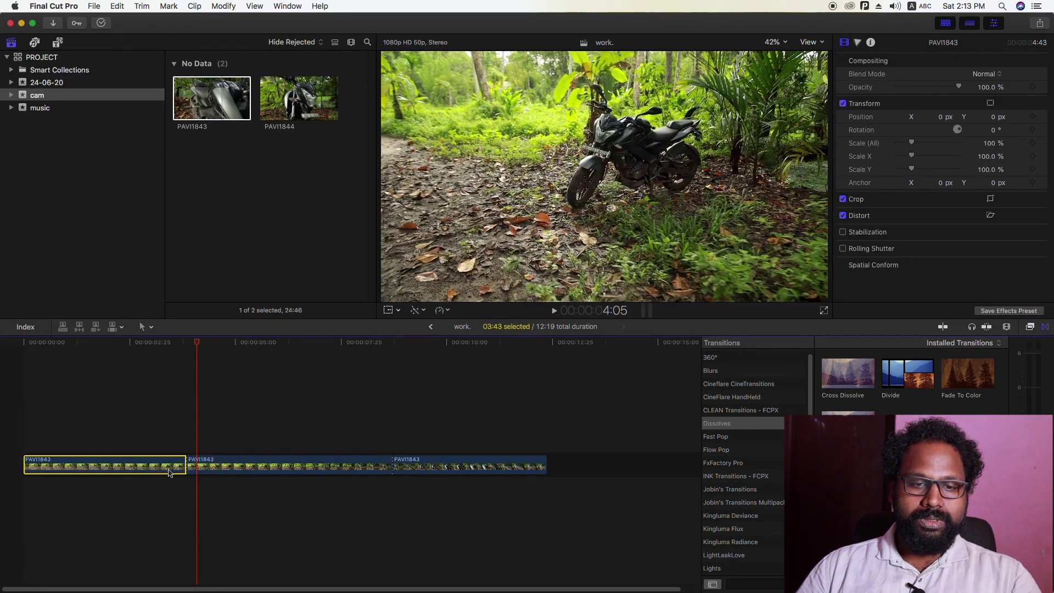
pyautogui.click(458, 468)
pyautogui.click(253, 470)
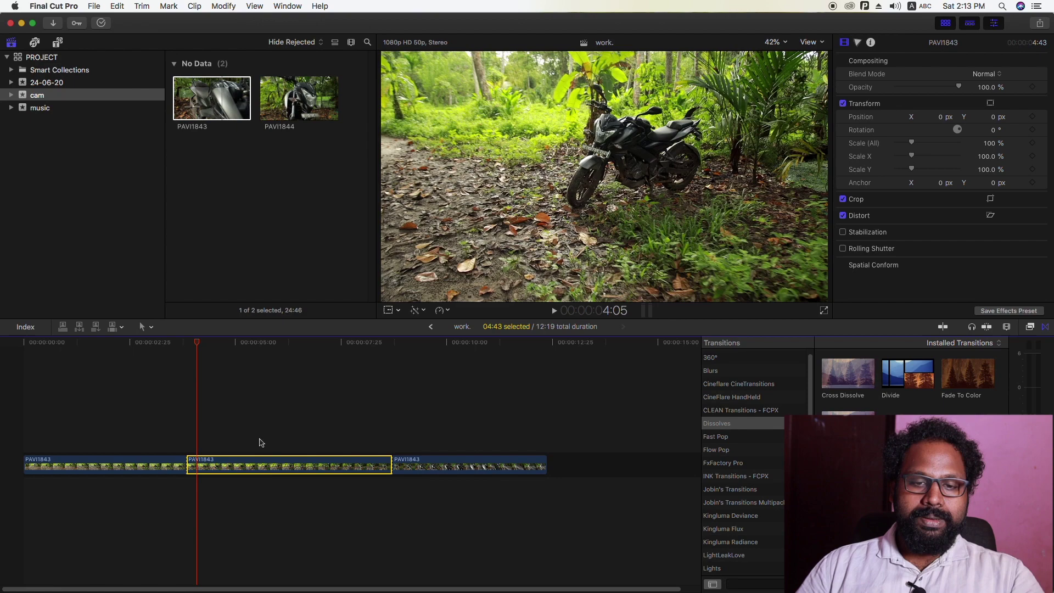
pyautogui.press('space')
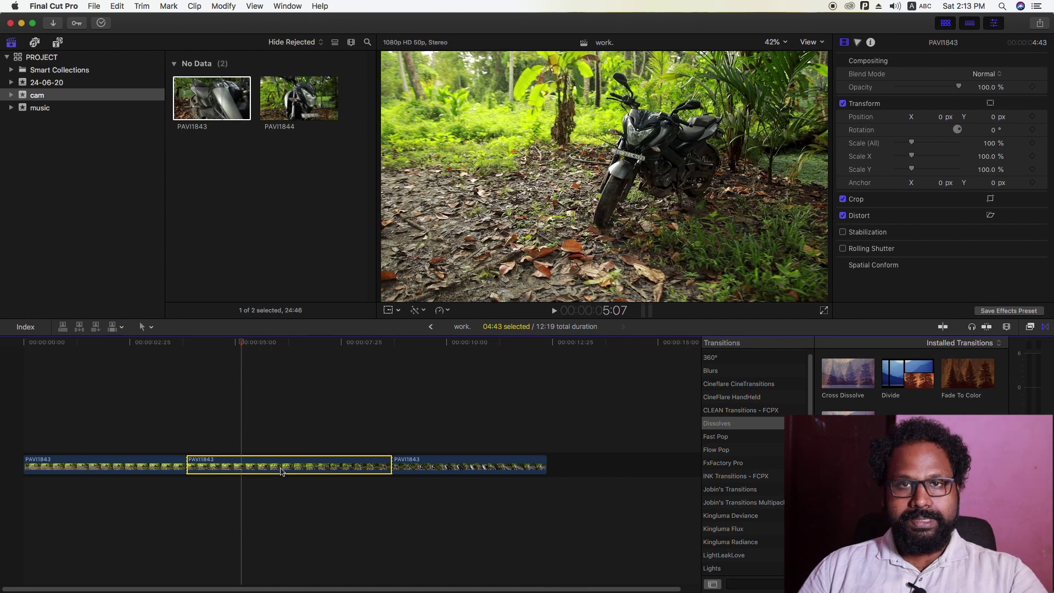
# Reverse the middle piece at 500% custom speed and play the edit from the start
pyautogui.hotkey('ctrl', 'alt', 'r')
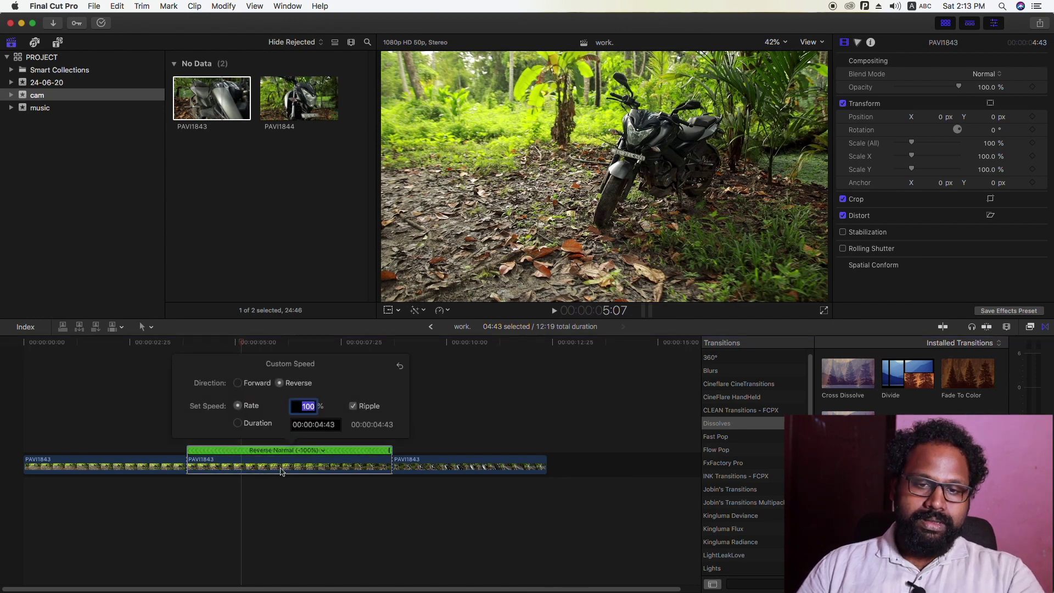
pyautogui.write('5')
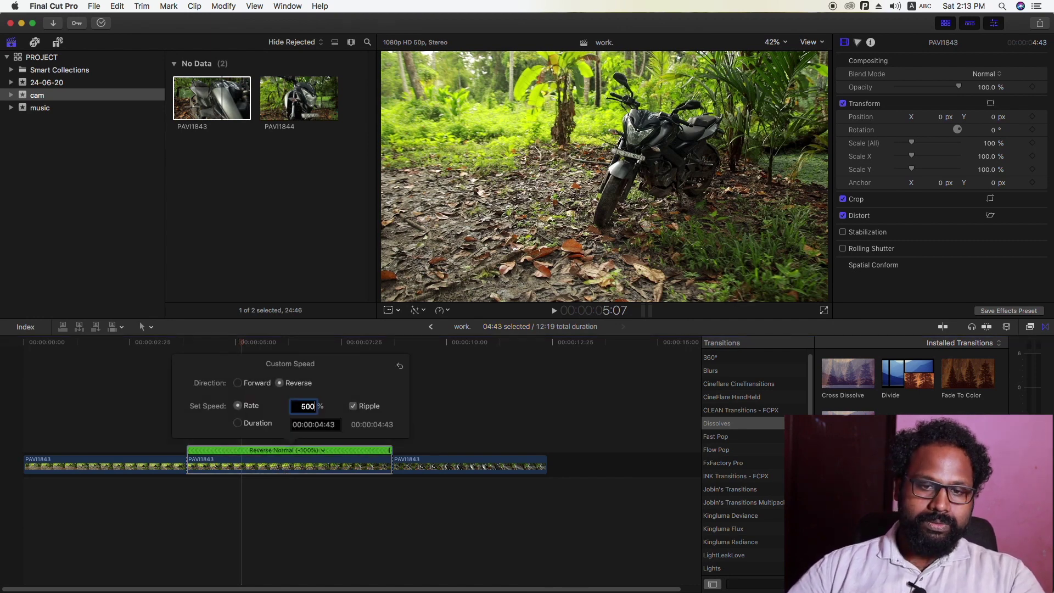
pyautogui.press('Return')
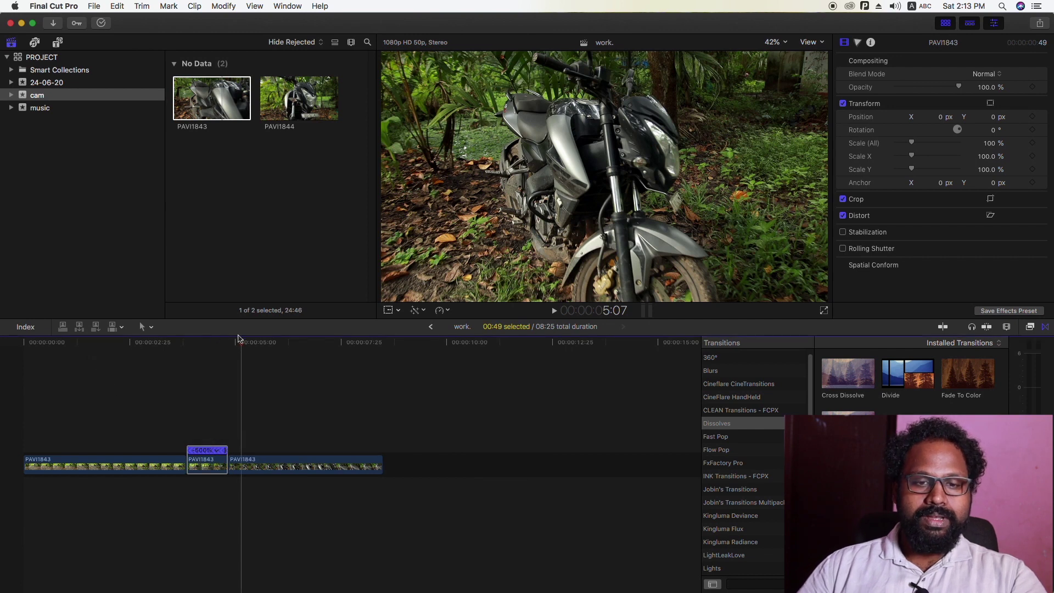
pyautogui.click(25, 342)
pyautogui.press('space')
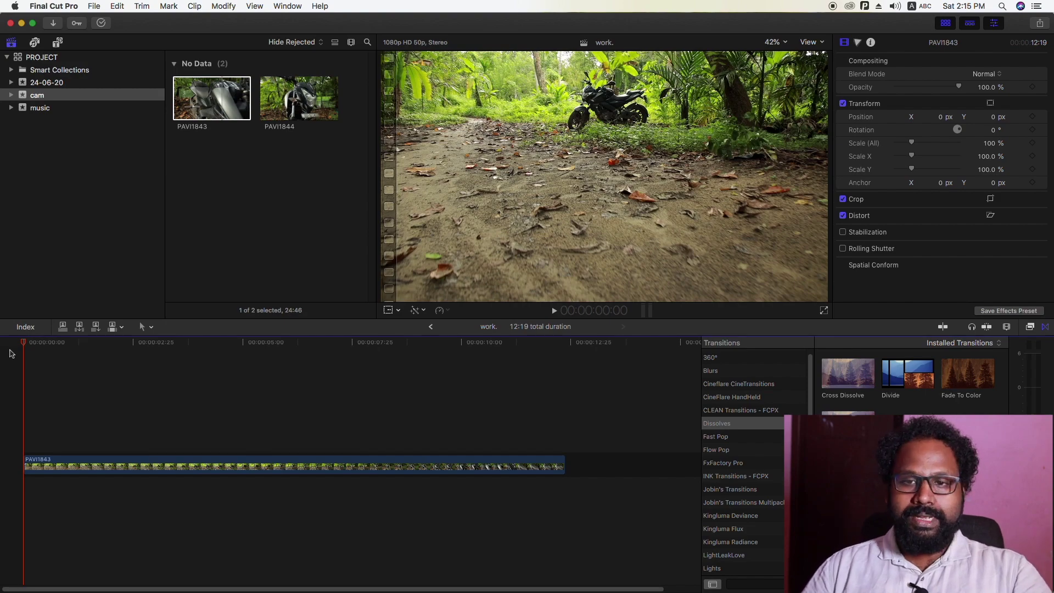
# Blade the clip at 1:48 and trim the second piece's start up to the playhead
pyautogui.moveTo(25, 346); pyautogui.dragTo(109, 356)
pyautogui.click(117, 471)
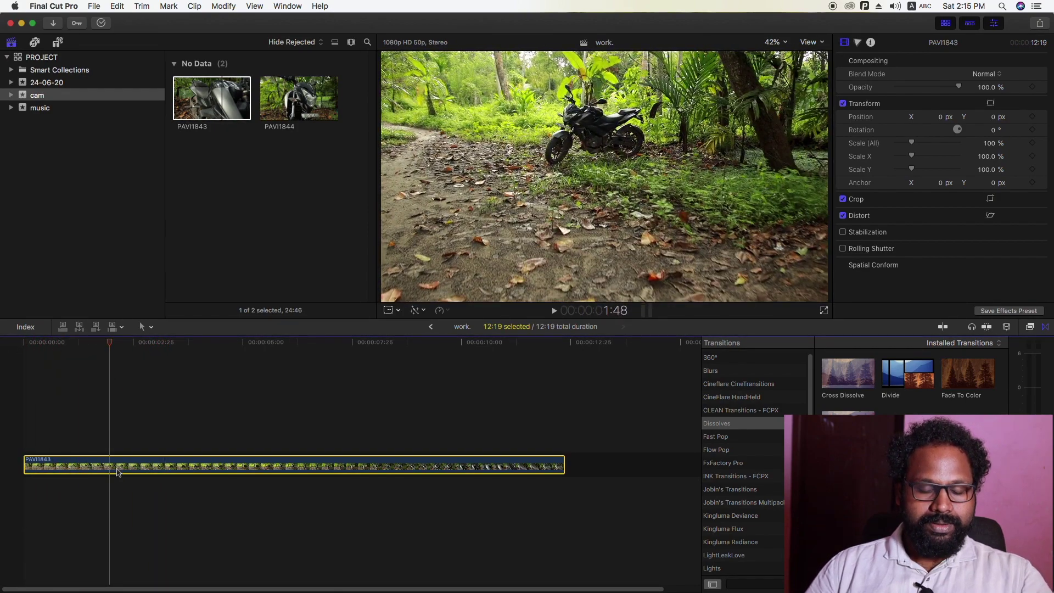
pyautogui.press('super+b')
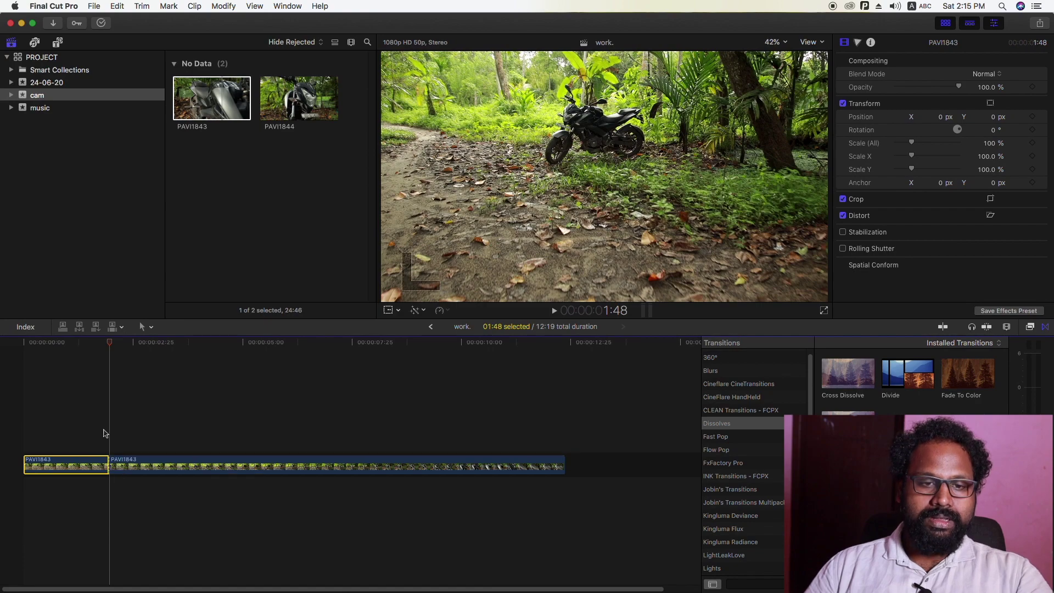
pyautogui.moveTo(110, 357); pyautogui.dragTo(234, 365)
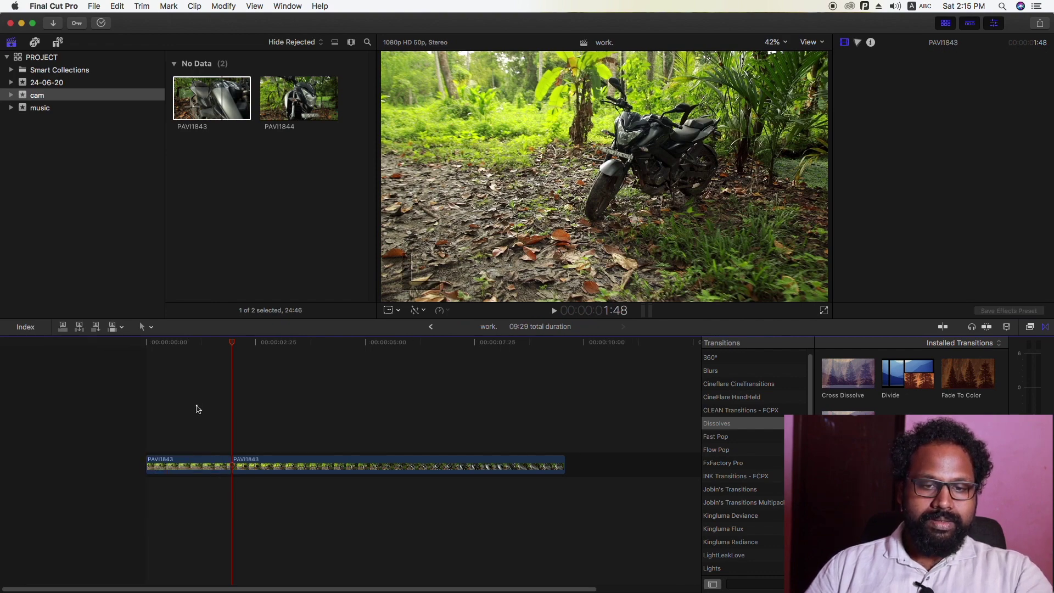
pyautogui.click(193, 411)
pyautogui.press('space')
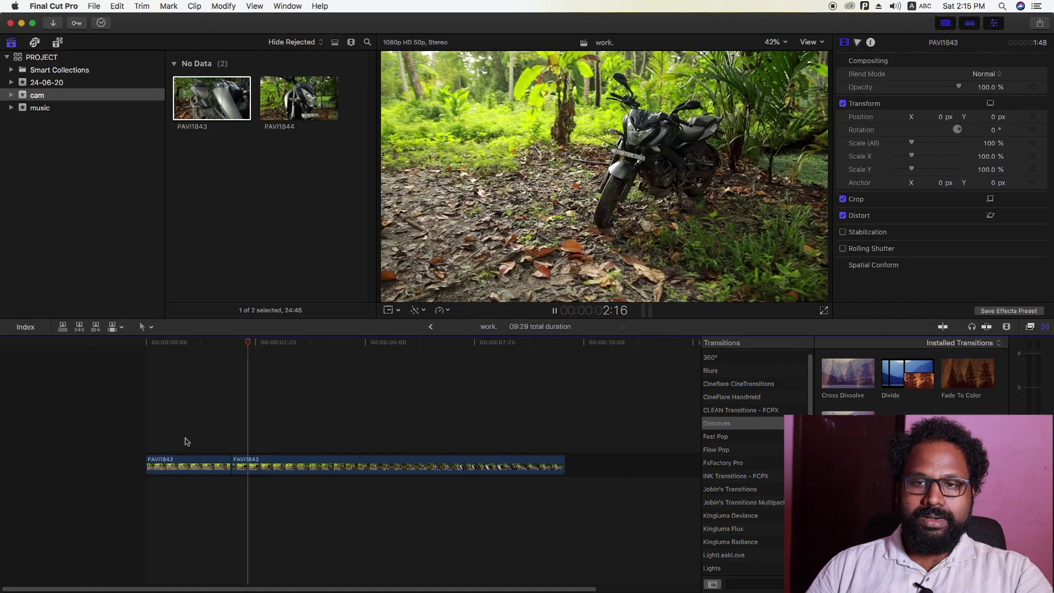
pyautogui.press('space')
# Blade again at 4:10 and trim the third piece's start to the playhead with Option+[
pyautogui.moveTo(271, 347); pyautogui.dragTo(330, 357)
pyautogui.click(341, 466)
pyautogui.press('super+b')
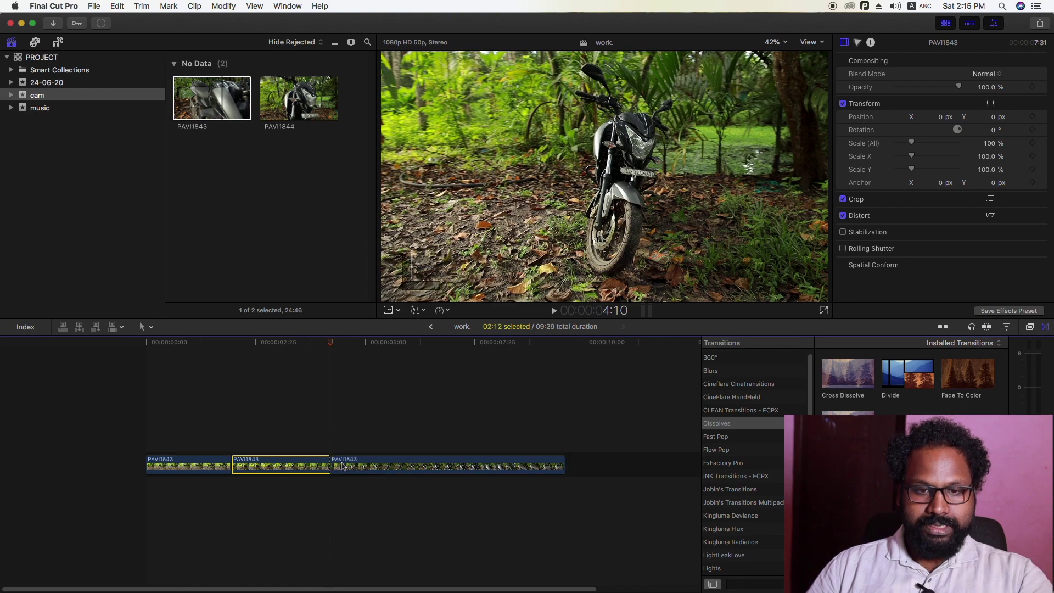
pyautogui.click(333, 345)
pyautogui.moveTo(335, 345); pyautogui.dragTo(416, 355)
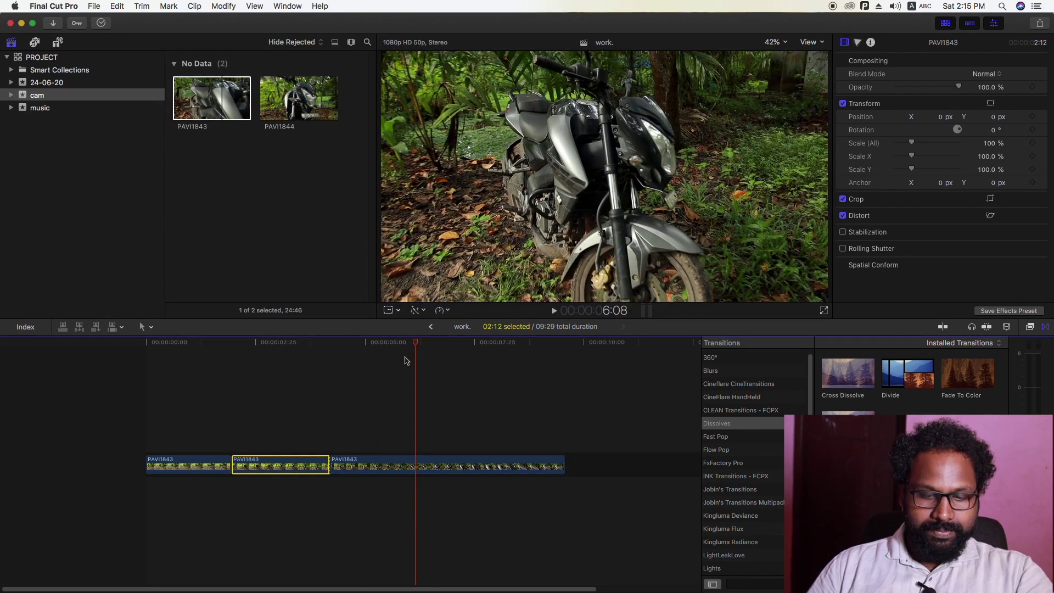
pyautogui.hotkey('alt', '[')
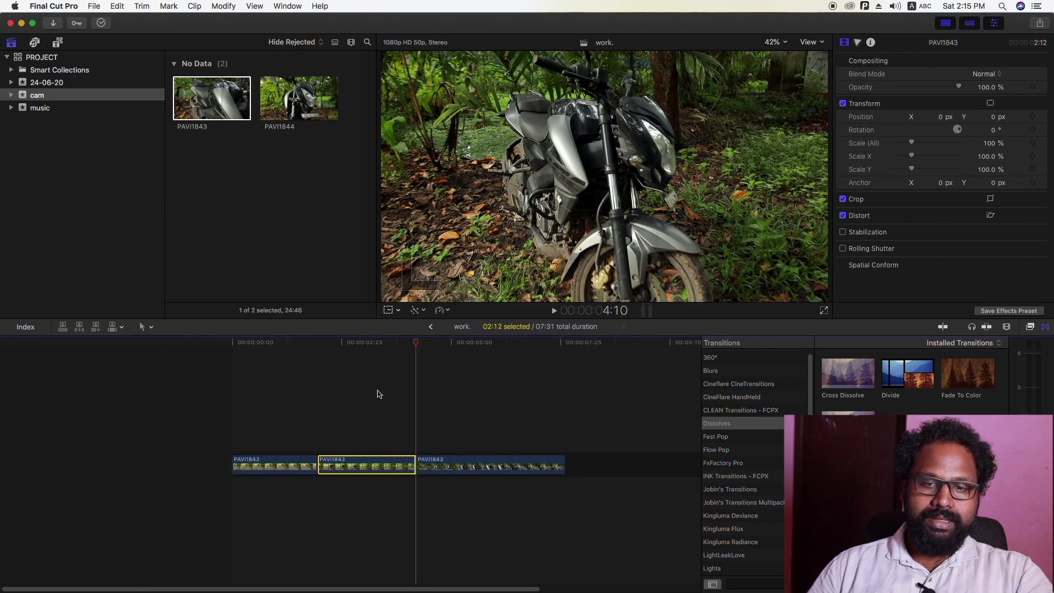
# Blade the third piece, trim its start to the playhead, and play the sequence from the start
pyautogui.moveTo(416, 346); pyautogui.dragTo(520, 357)
pyautogui.press('super+b')
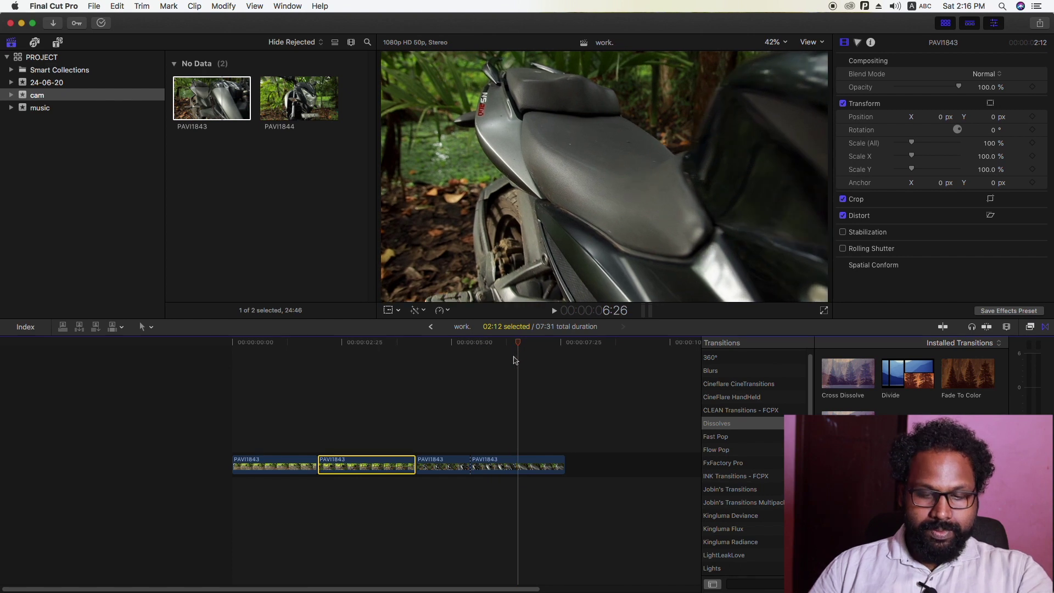
pyautogui.hotkey('alt', '[')
pyautogui.click(296, 379)
pyautogui.press('space')
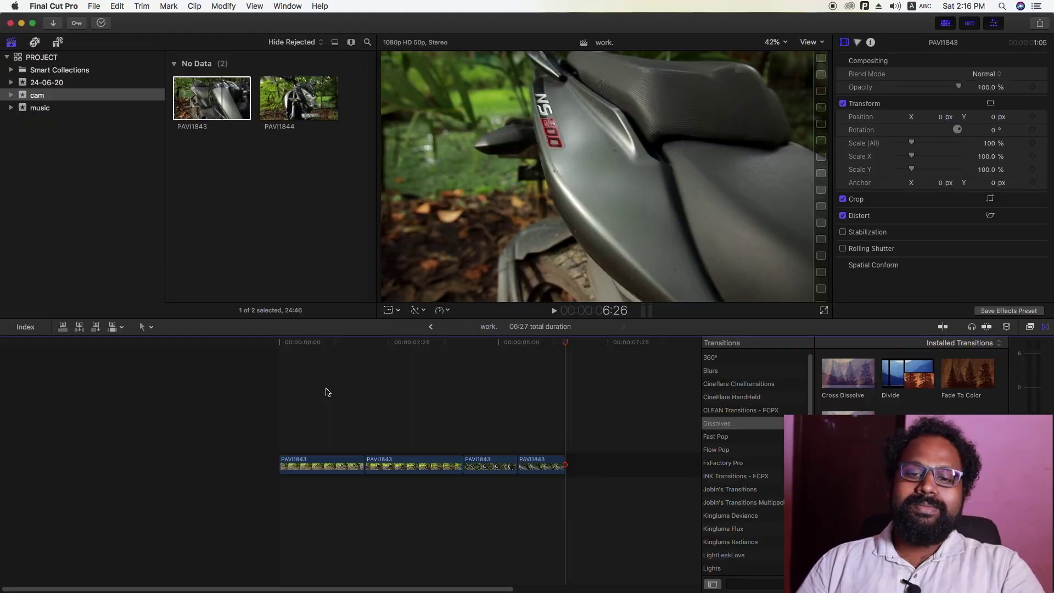
pyautogui.moveTo(350, 589); pyautogui.dragTo(360, 589)
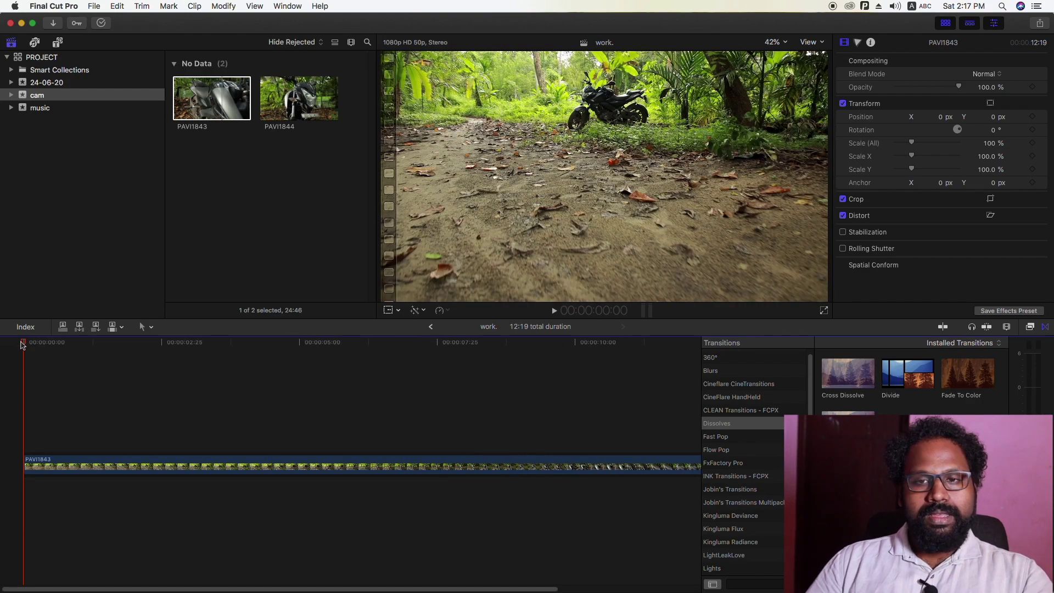
pyautogui.moveTo(25, 344); pyautogui.dragTo(208, 350)
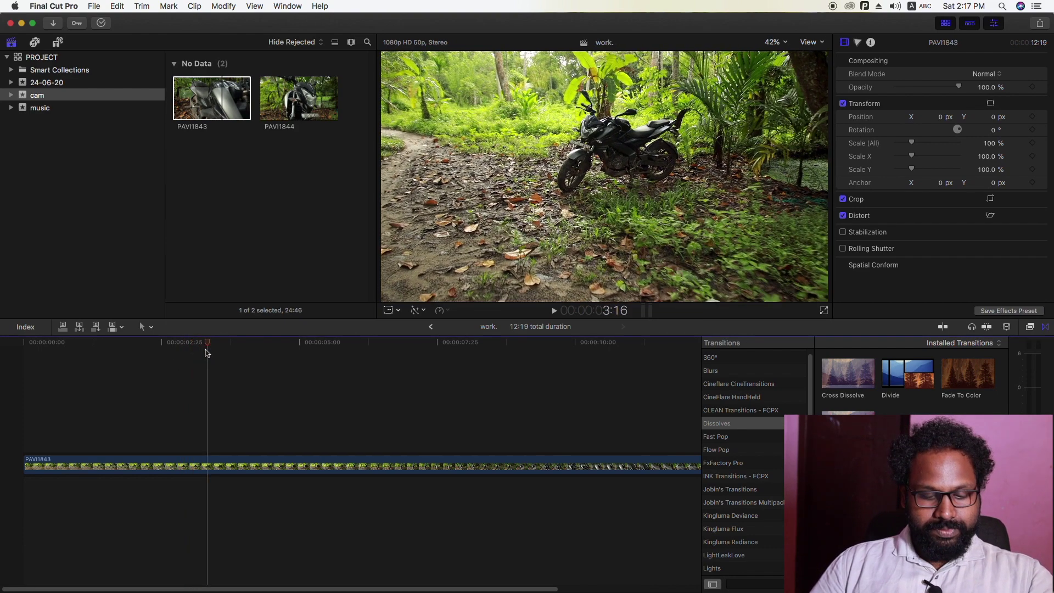
pyautogui.press('super+b')
pyautogui.click(235, 351)
pyautogui.moveTo(238, 352); pyautogui.dragTo(461, 357)
pyautogui.click(312, 348)
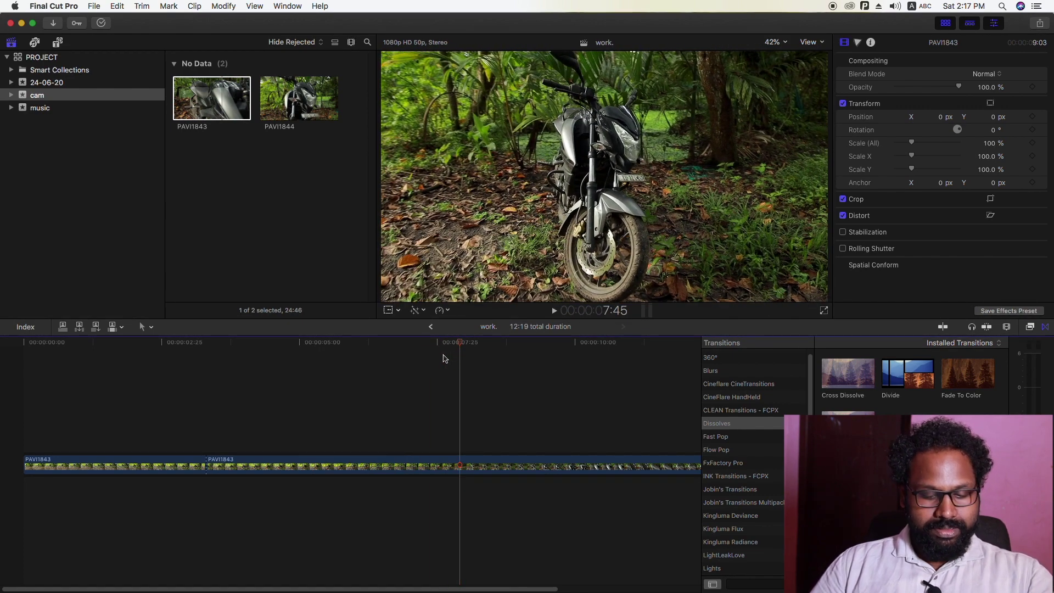
pyautogui.press('super+b')
pyautogui.moveTo(308, 584); pyautogui.dragTo(426, 583)
pyautogui.moveTo(318, 351); pyautogui.dragTo(495, 353)
pyautogui.press('super+b')
pyautogui.hscroll(-5, 405, 420)
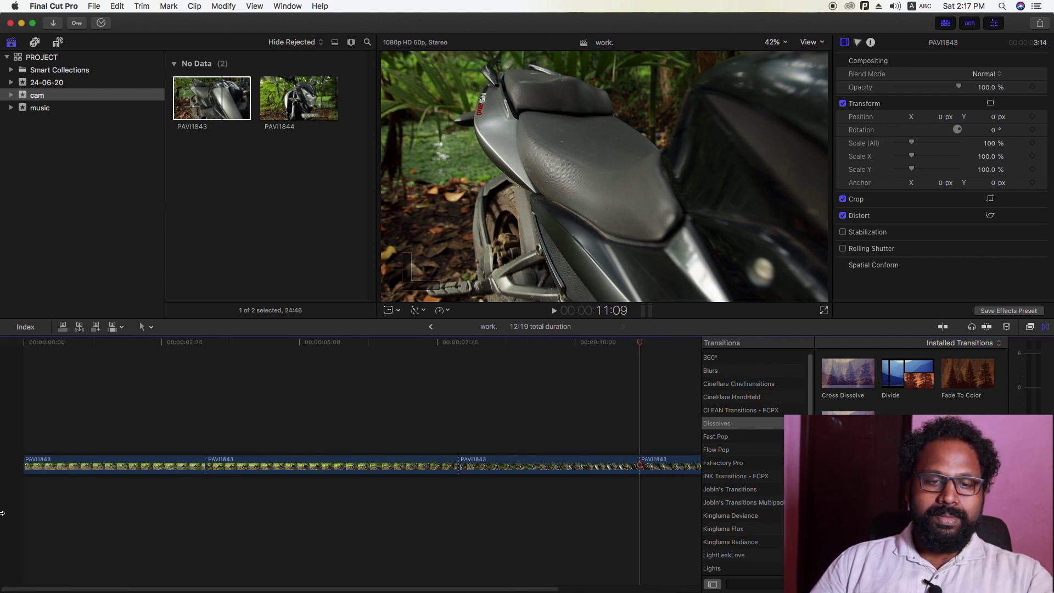
pyautogui.click(67, 417)
pyautogui.click(107, 471)
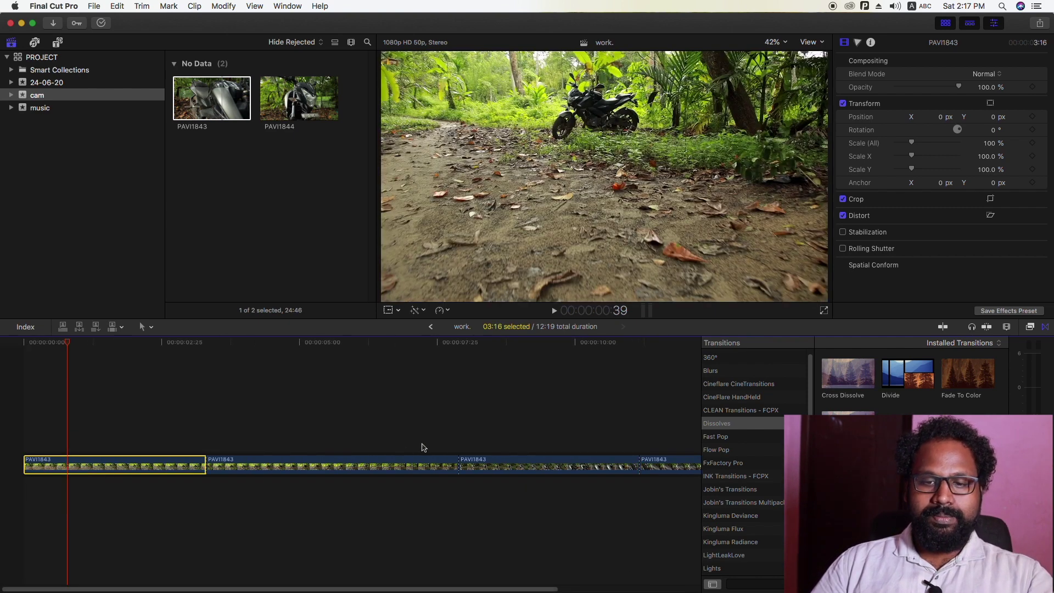
pyautogui.click(591, 471)
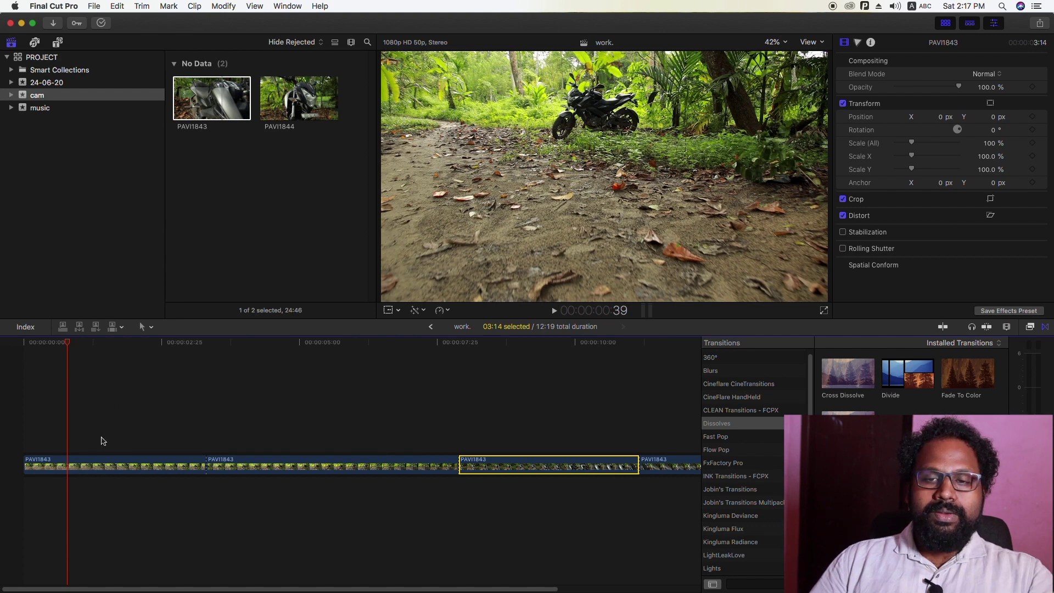
pyautogui.click(113, 471)
pyautogui.click(569, 473)
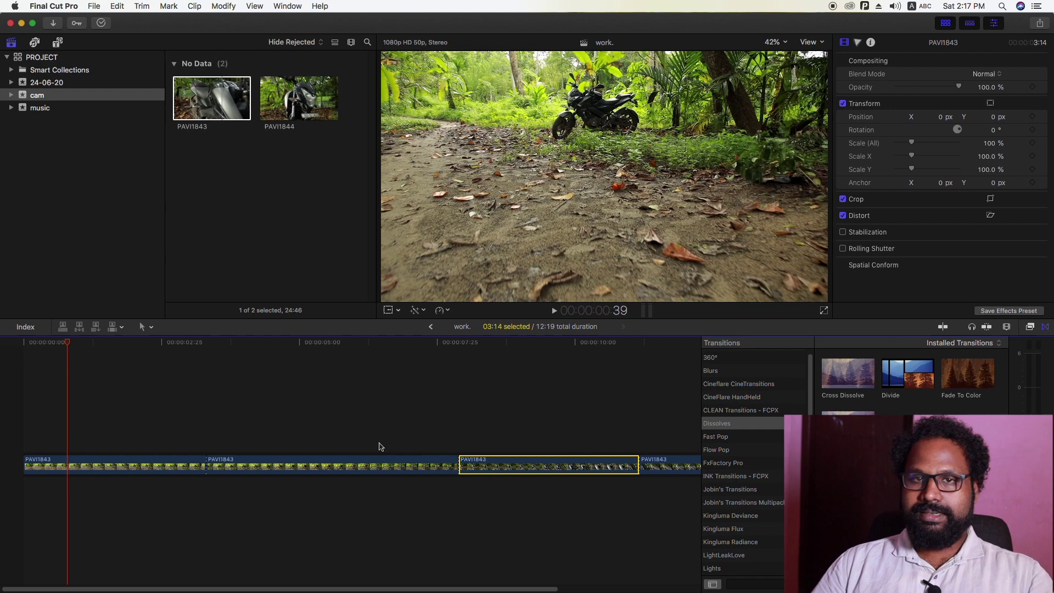
pyautogui.click(95, 472)
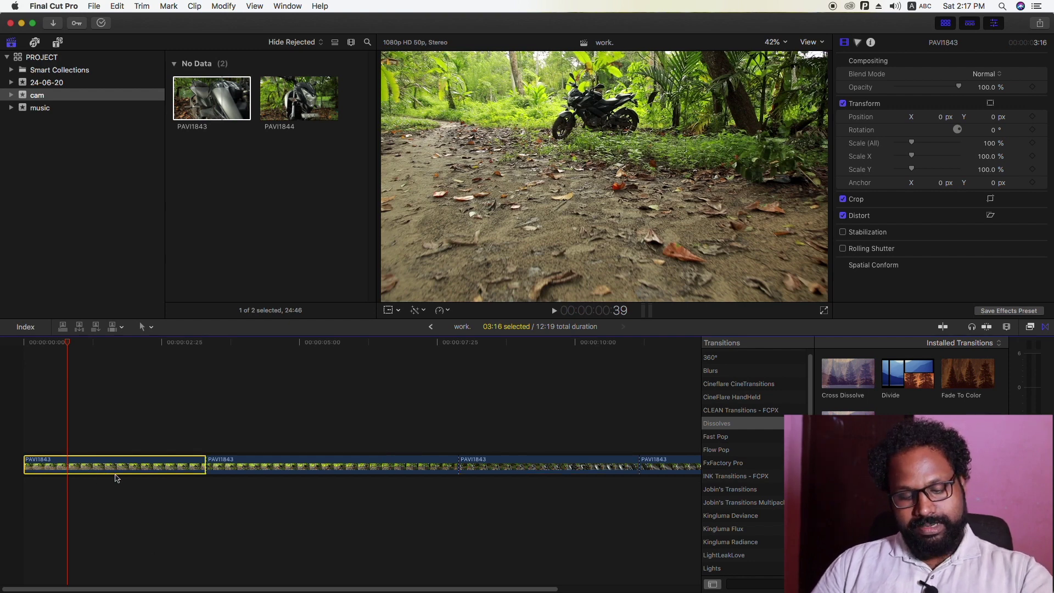
# Reverse the first PAVI1843 piece and set its custom speed to 500%
pyautogui.press('super+r')
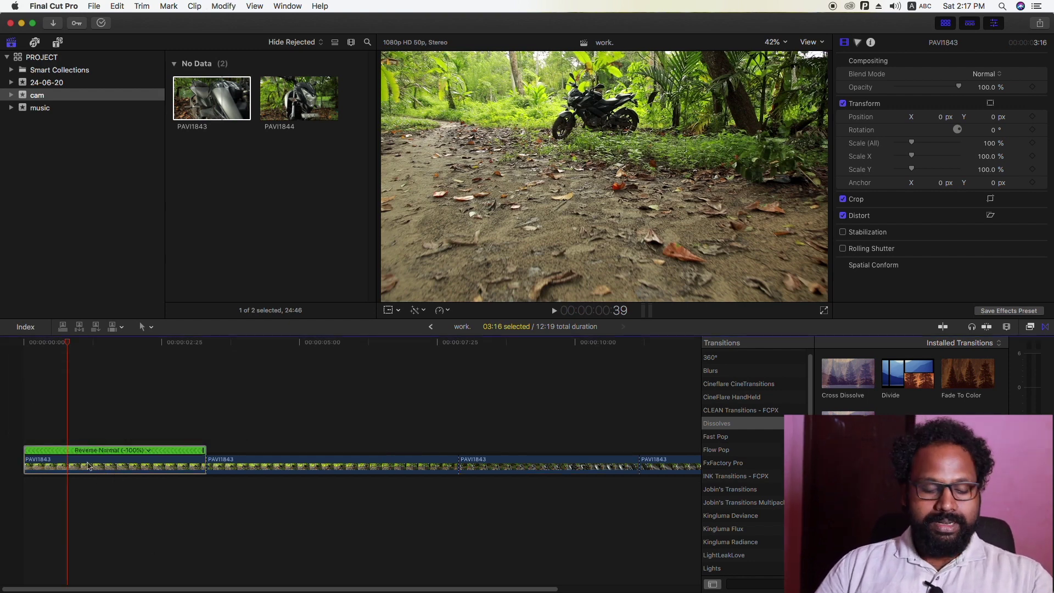
pyautogui.press('super+r')
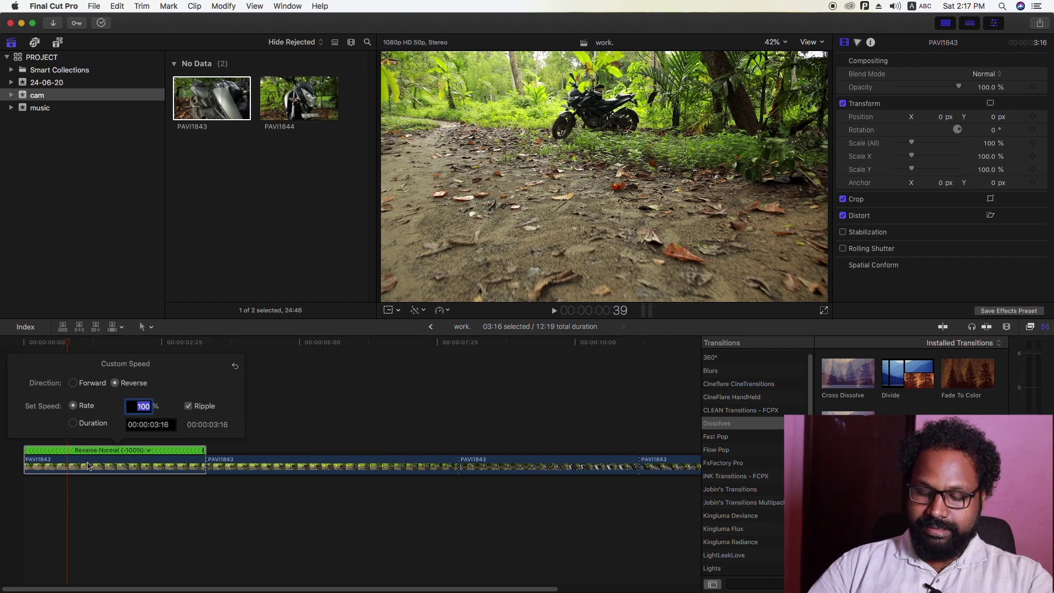
pyautogui.write('0')
pyautogui.press('Return')
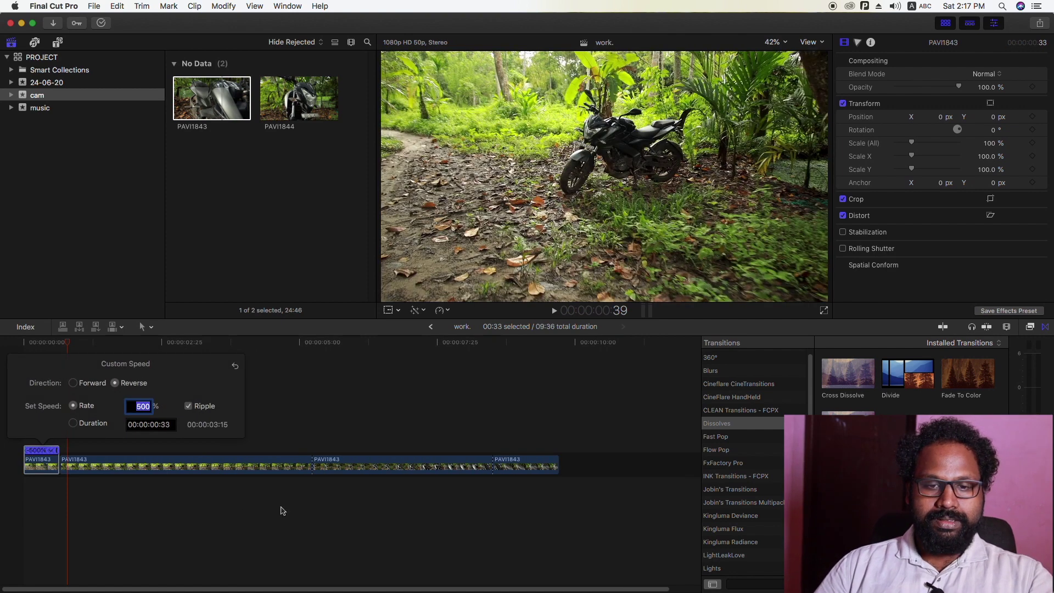
# Reverse the third PAVI1843 piece at 500% speed
pyautogui.click(180, 465)
pyautogui.click(430, 472)
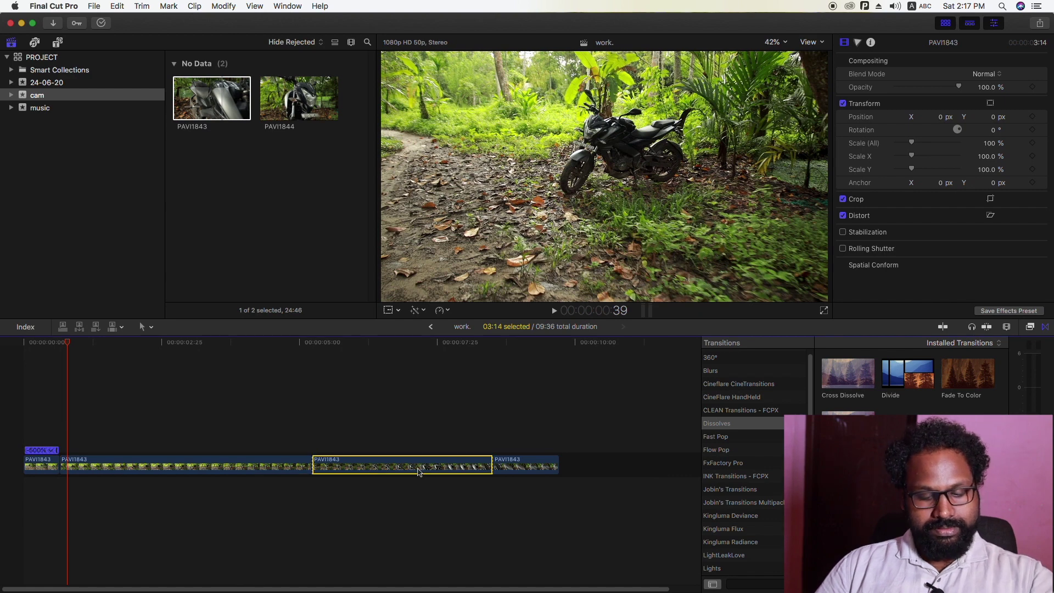
pyautogui.hotkey('ctrl', 'alt', 'r')
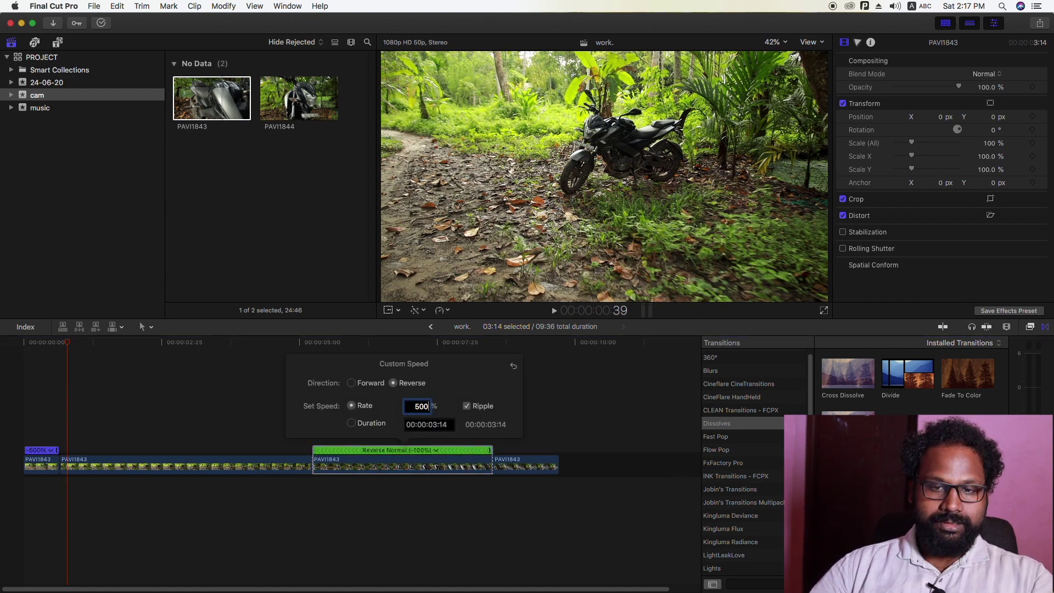
pyautogui.press('Return')
pyautogui.click(22, 354)
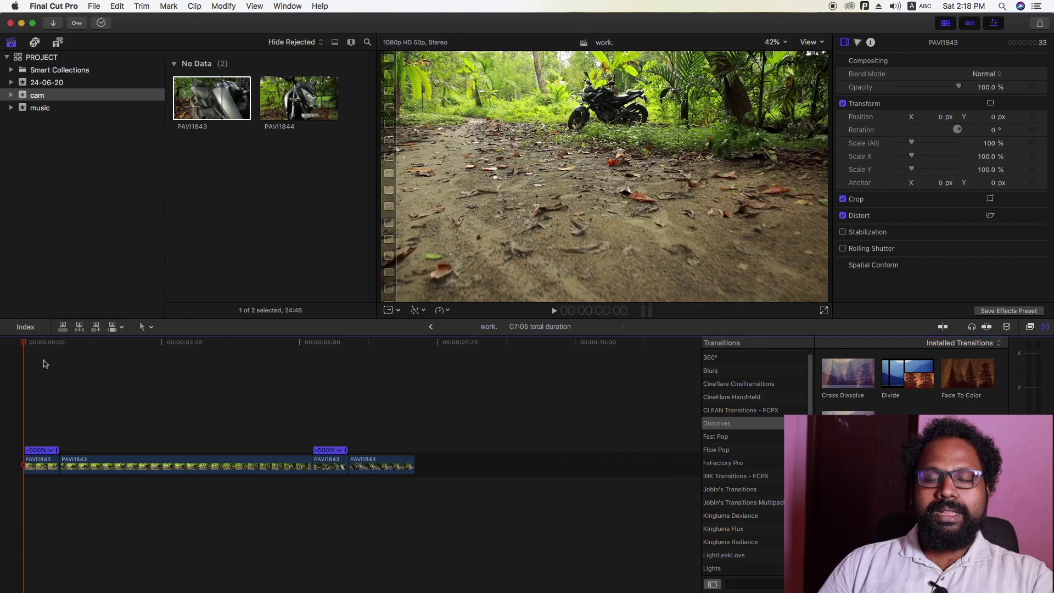
# Play the timeline to watch the two reversed 500% sections
pyautogui.press('space')
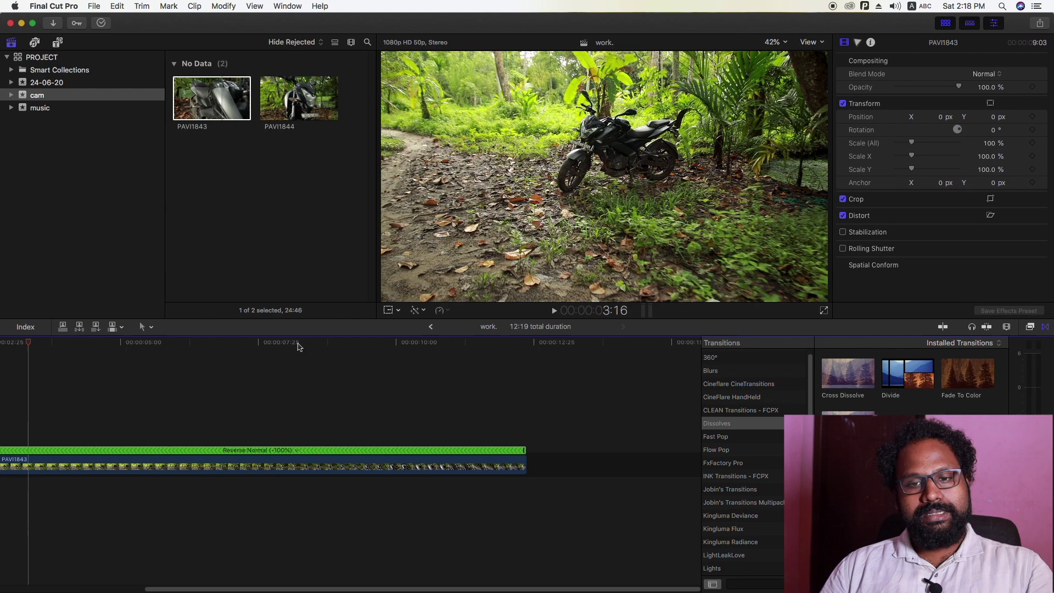
# Blade the clip at about 2:43 and again later, trimming the start of the second and third pieces
pyautogui.click(431, 326)
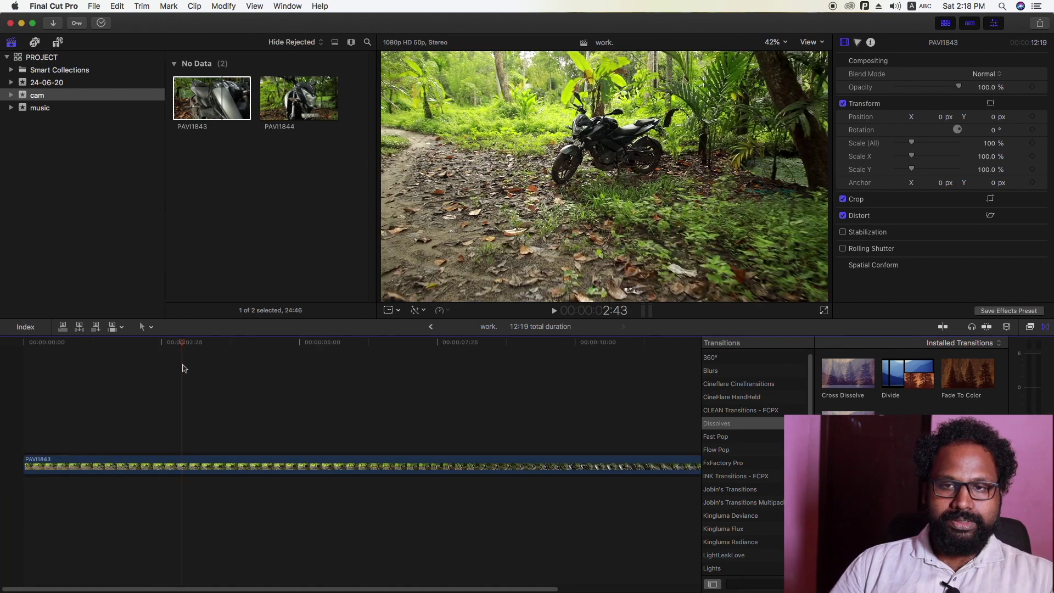
pyautogui.press('super+b')
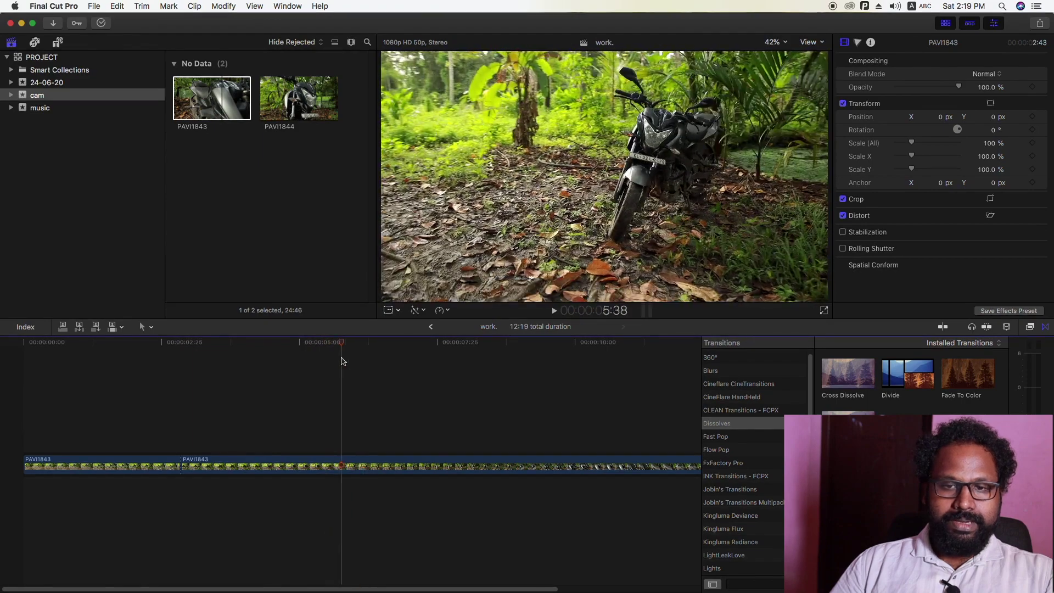
pyautogui.hotkey('alt', '[')
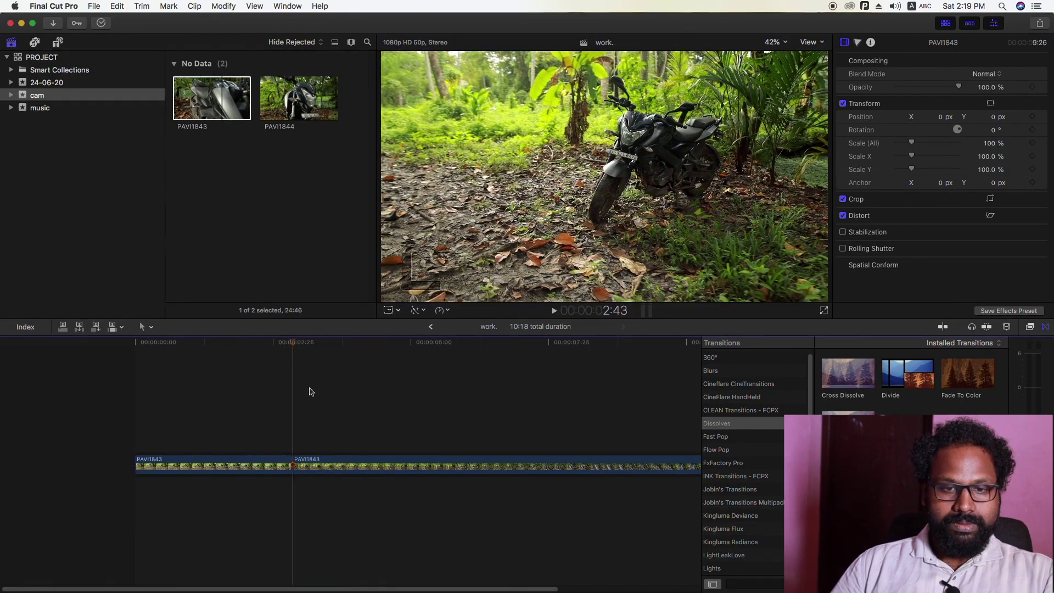
pyautogui.hscroll(3, 190, 442)
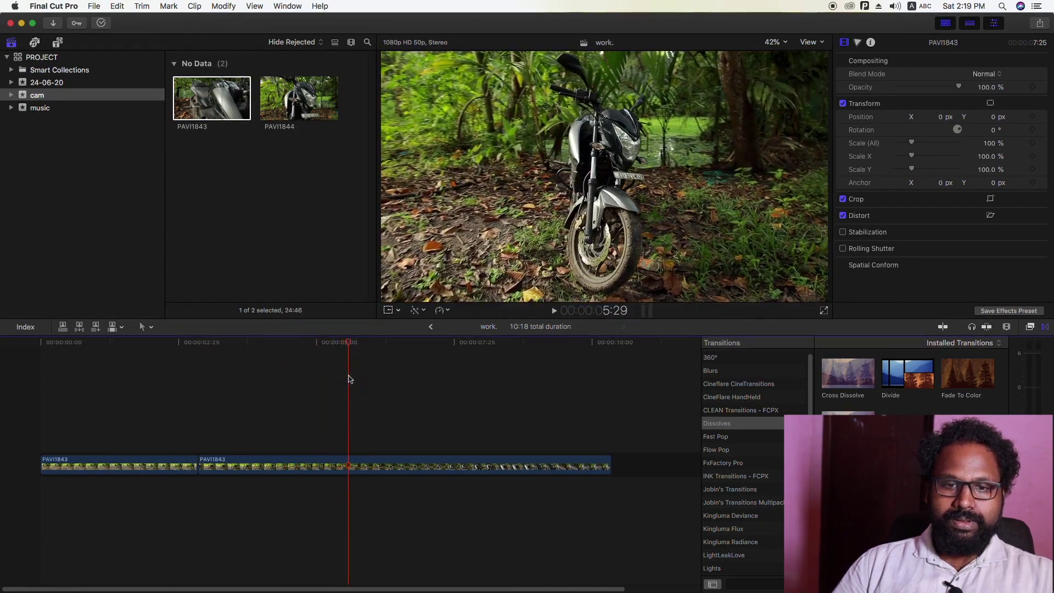
pyautogui.press('super+b')
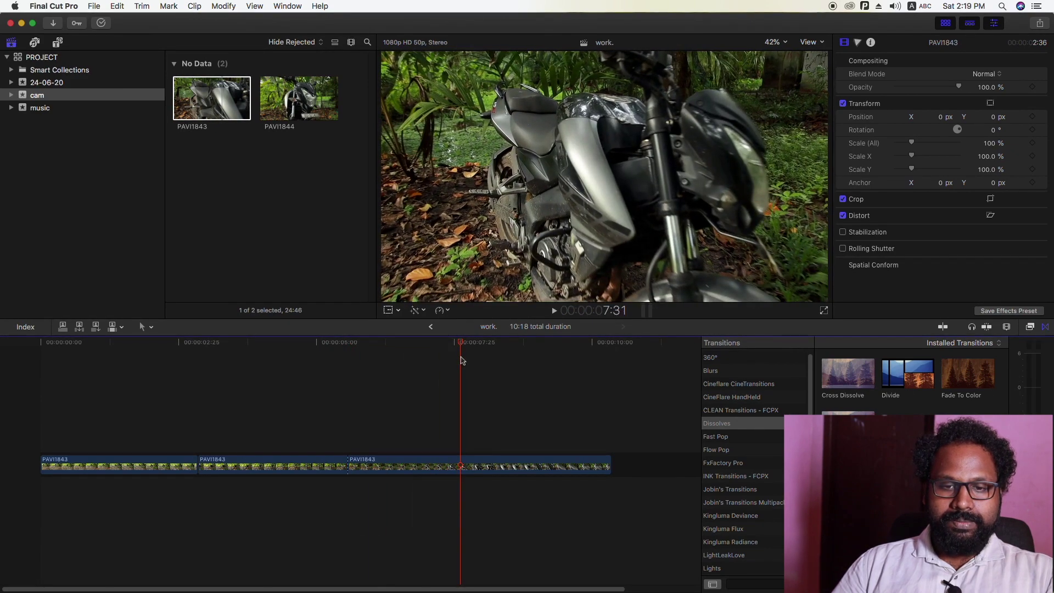
pyautogui.hotkey('alt', '[')
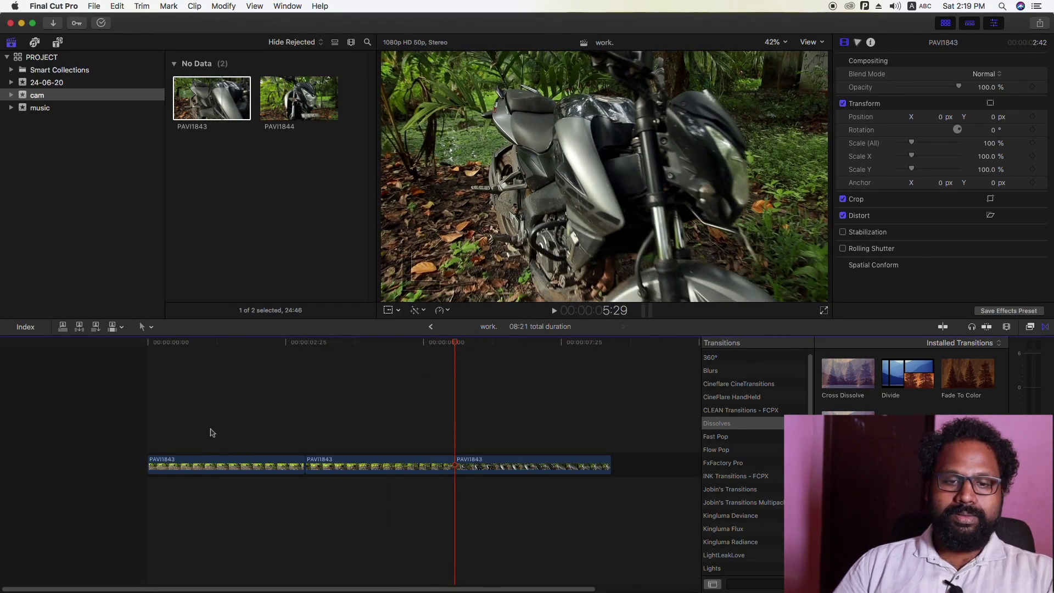
# Select each of the three pieces and both edit points in turn
pyautogui.click(224, 465)
pyautogui.click(428, 466)
pyautogui.click(465, 462)
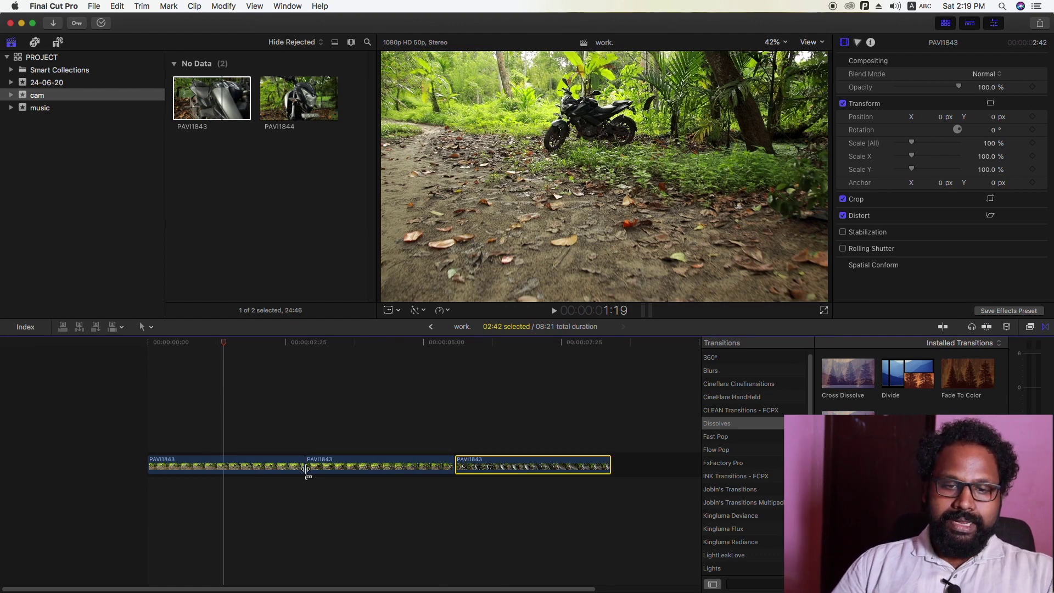
pyautogui.click(305, 467)
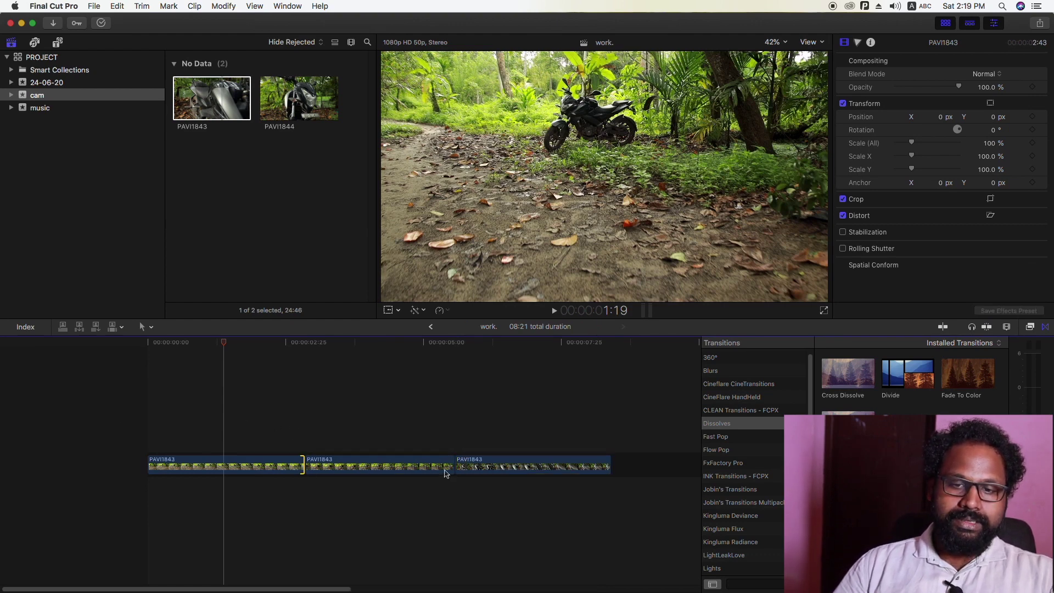
pyautogui.click(459, 466)
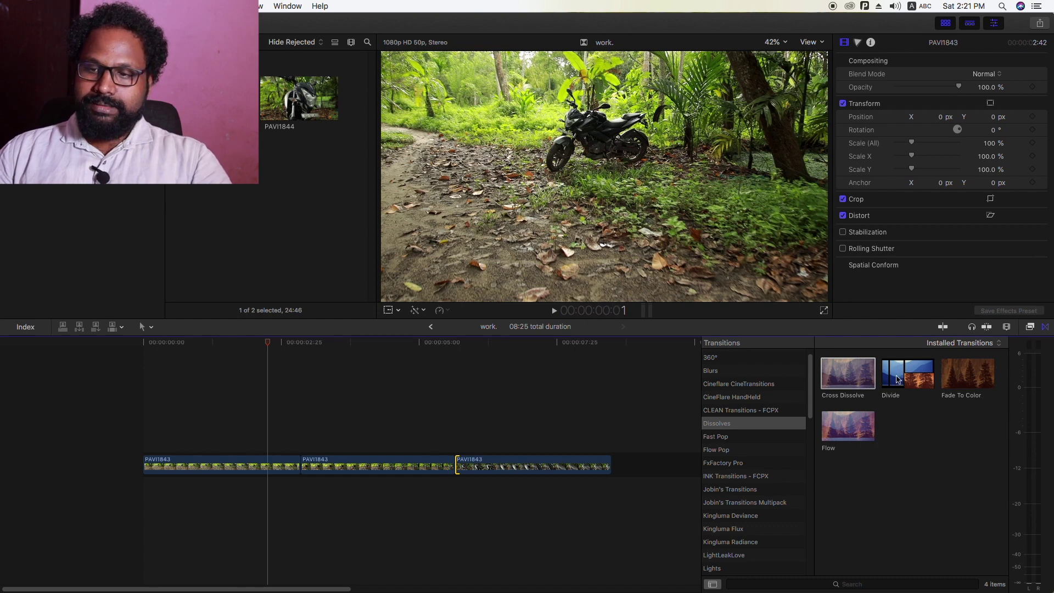
# Drag Cross Dissolve onto the edit points between pieces 1–2 and 2–3
pyautogui.click(1045, 328)
pyautogui.click(1045, 328)
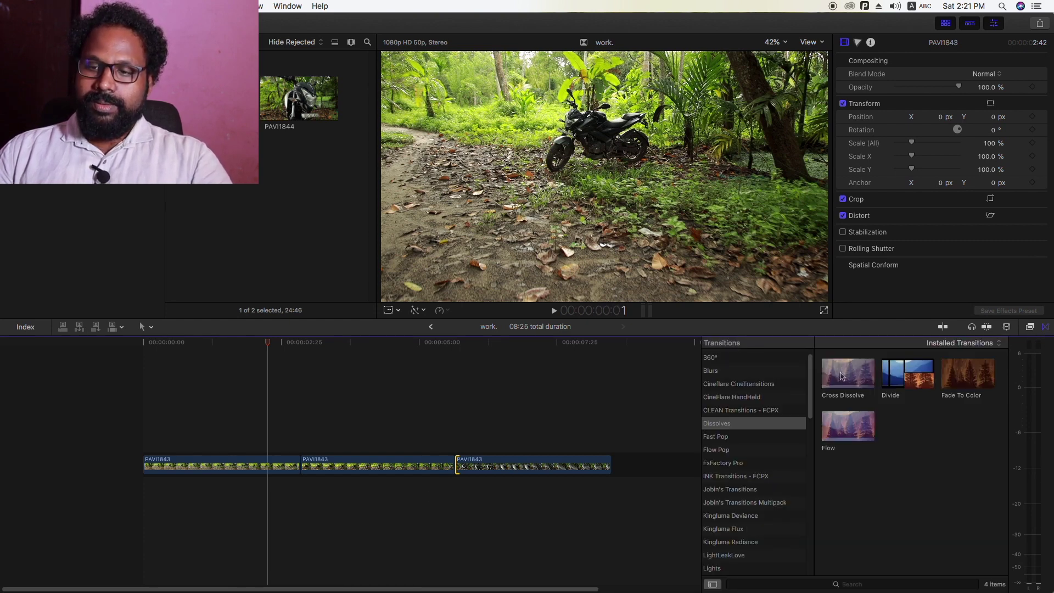
pyautogui.click(740, 424)
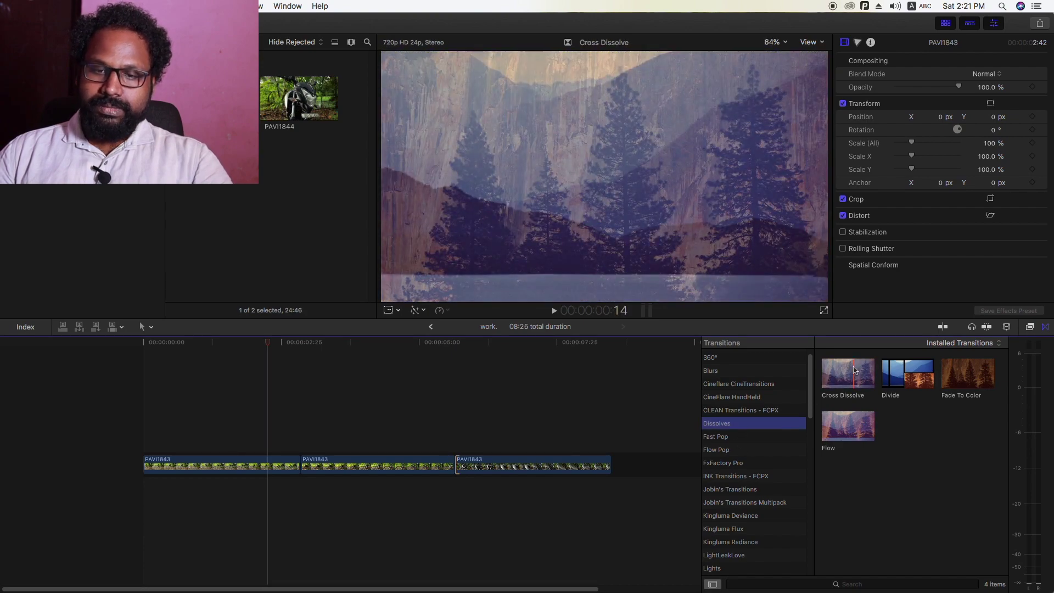
pyautogui.moveTo(854, 370); pyautogui.dragTo(291, 466)
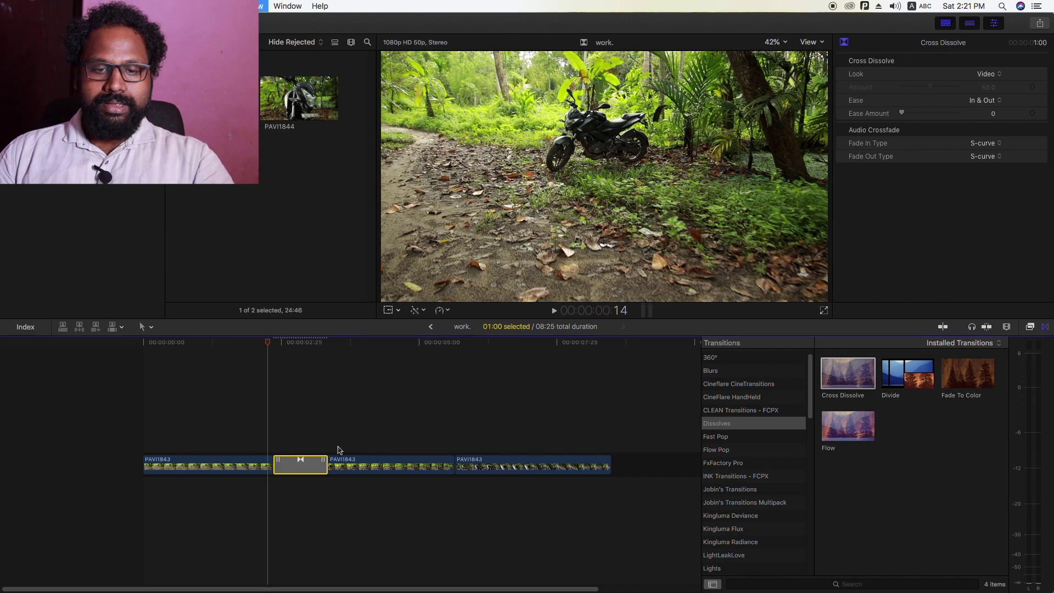
pyautogui.press('space')
pyautogui.moveTo(848, 374); pyautogui.dragTo(427, 467)
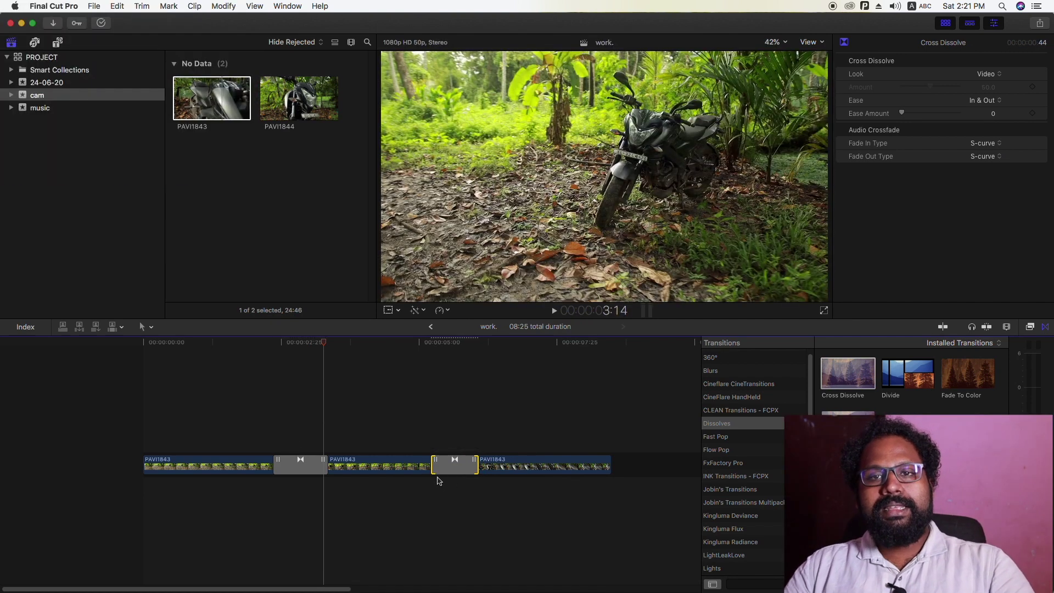